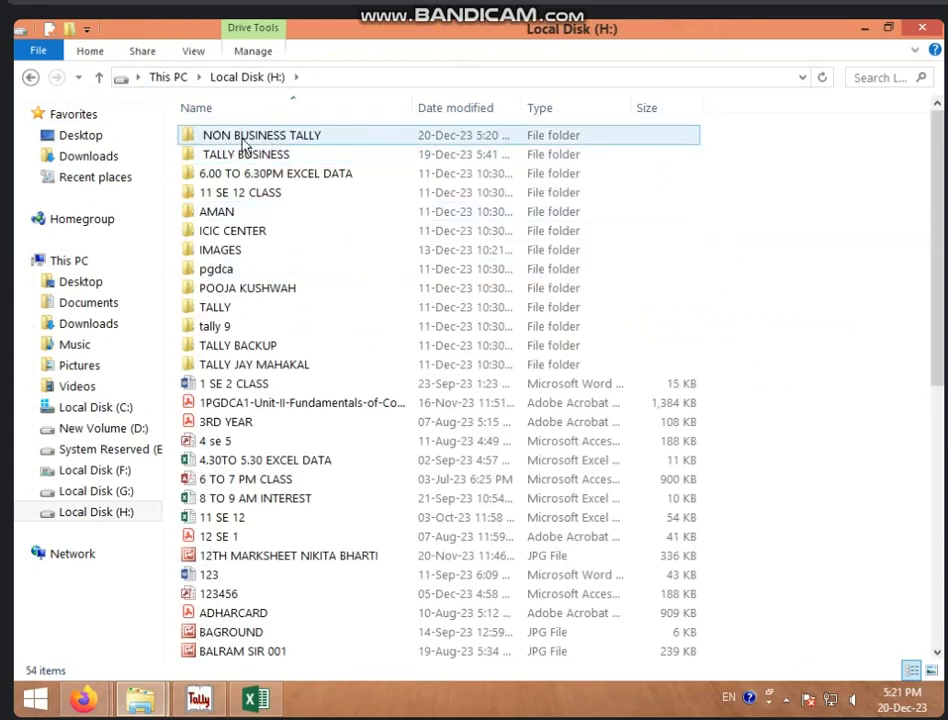
Check the TBK900.001 backup file in the NON BUSINESS TALLY folder on drive H: and close the folder window
double_click(296, 145)
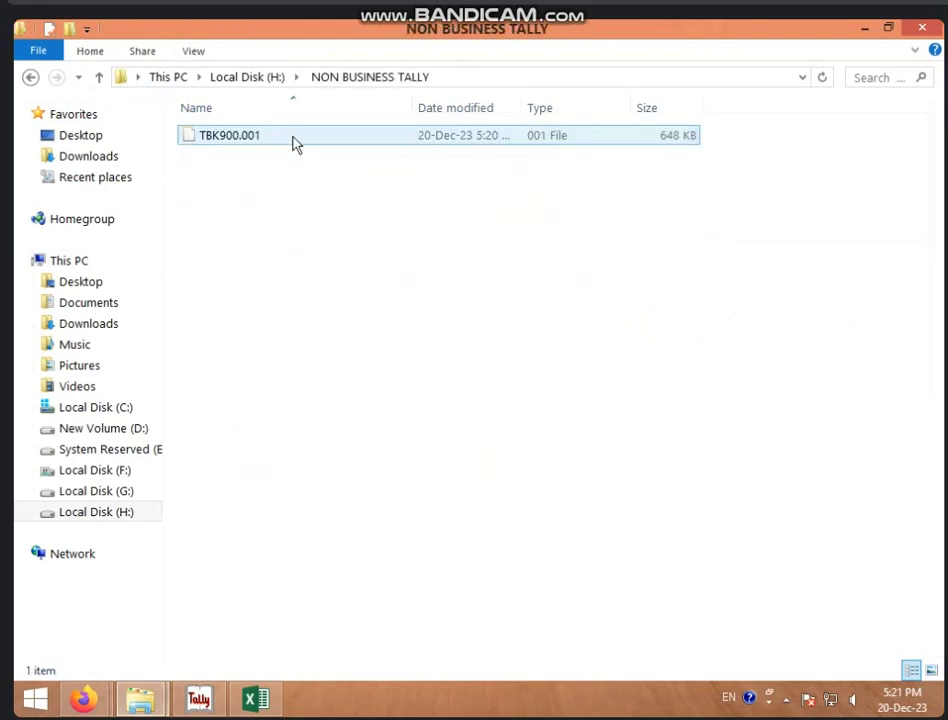
click(319, 146)
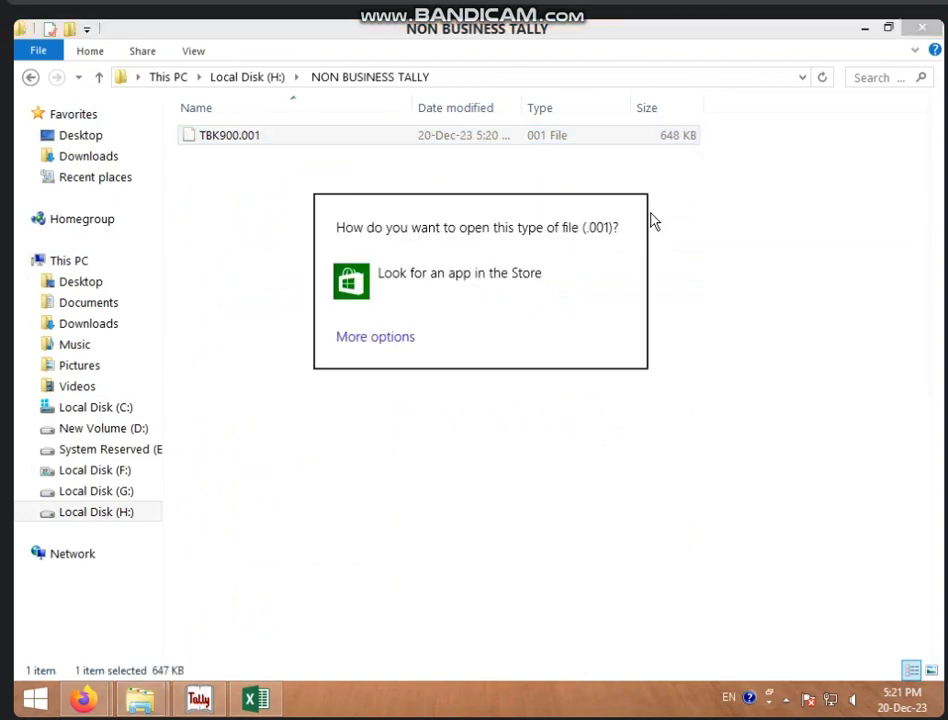
click(766, 218)
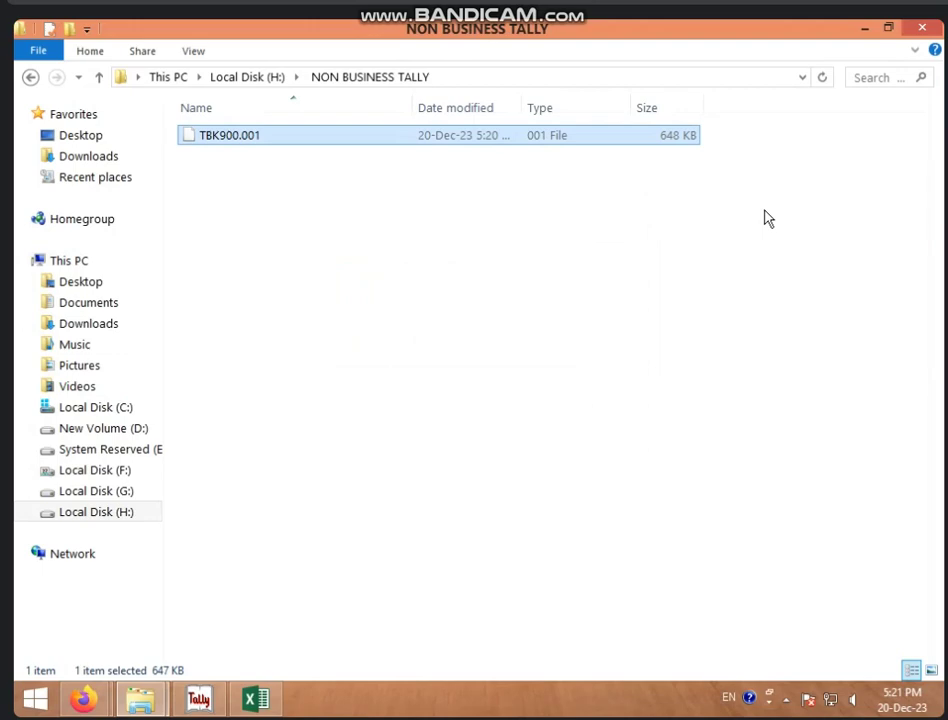
click(915, 48)
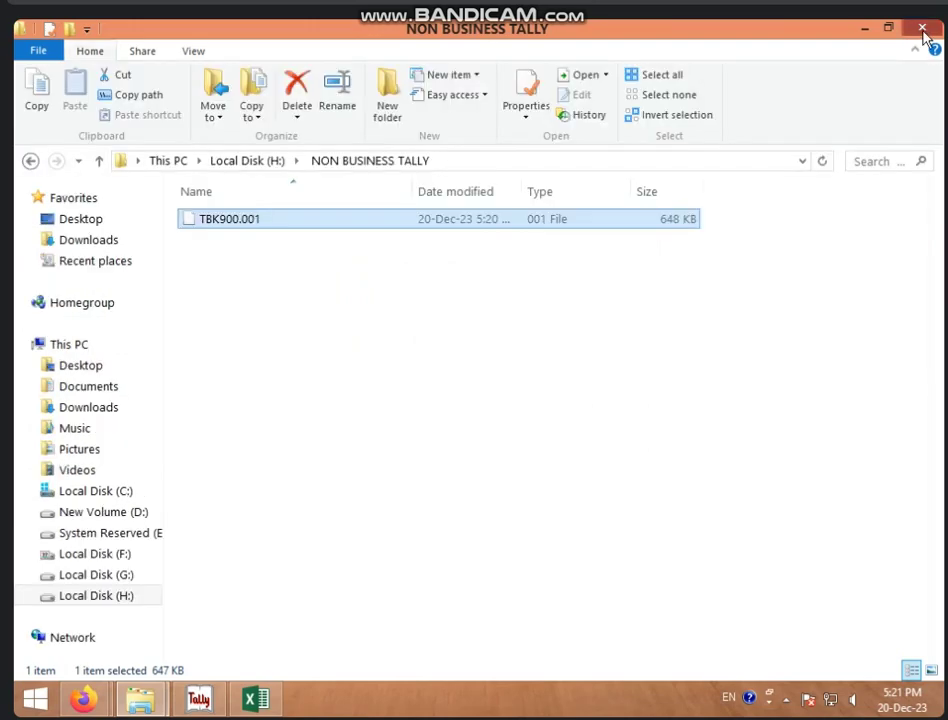
click(922, 30)
right_click(647, 131)
click(680, 188)
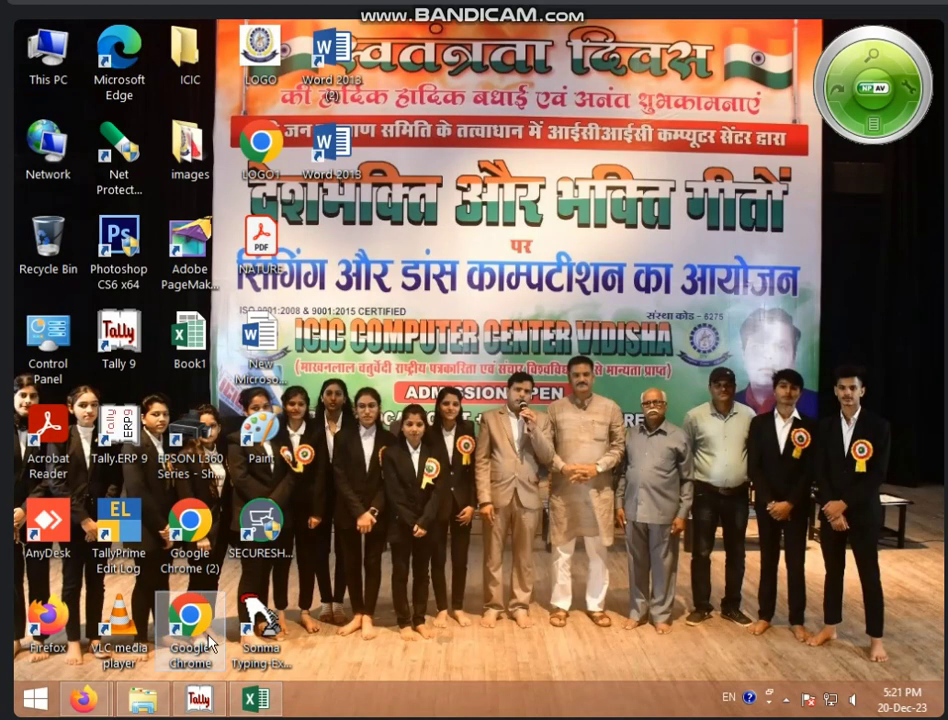
Switch to Tally 9, load the company BANK OF INDIA and view its balance sheet
click(199, 699)
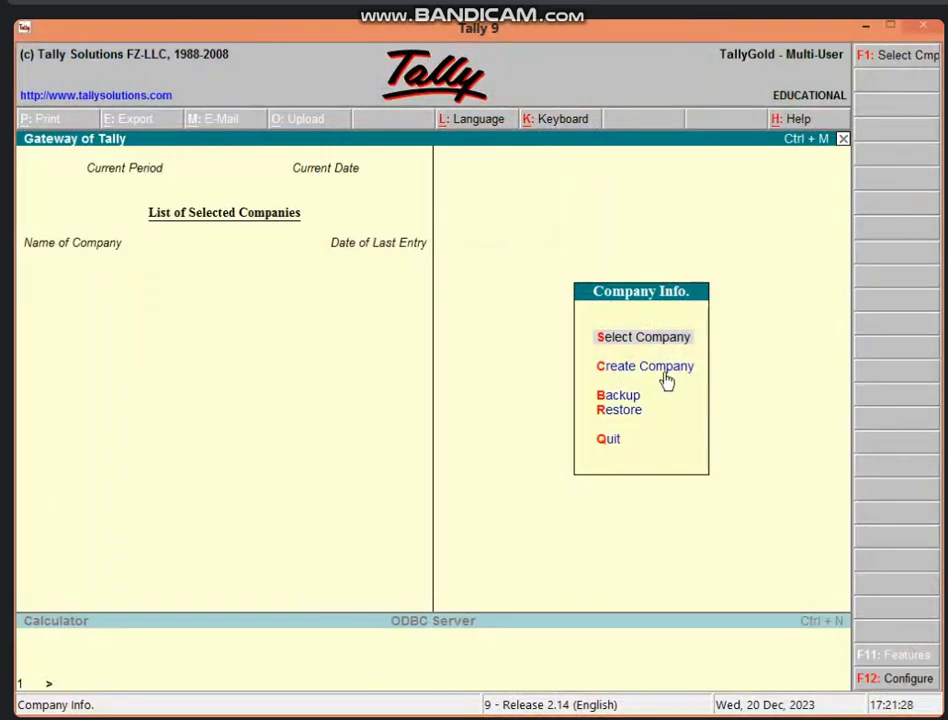
key(Return)
text(B)
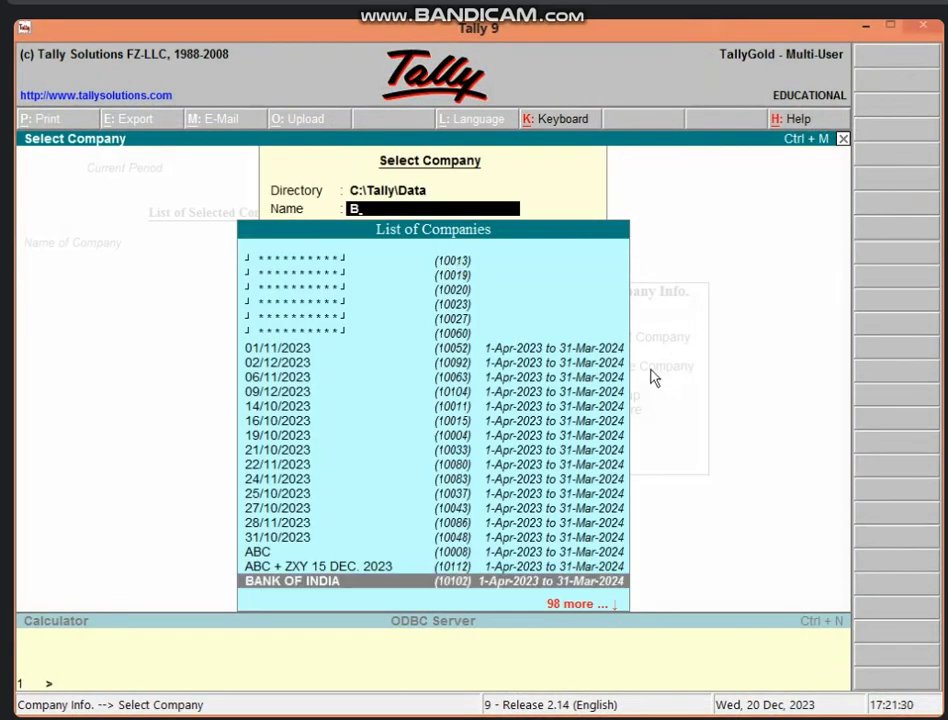
key(Return)
key(b)
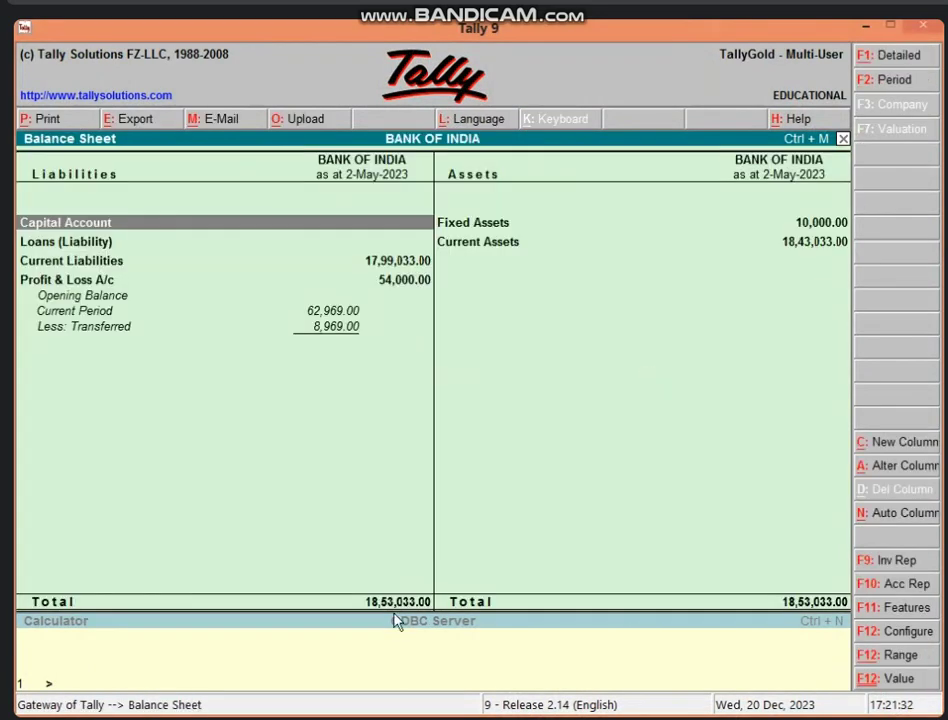
key(Escape)
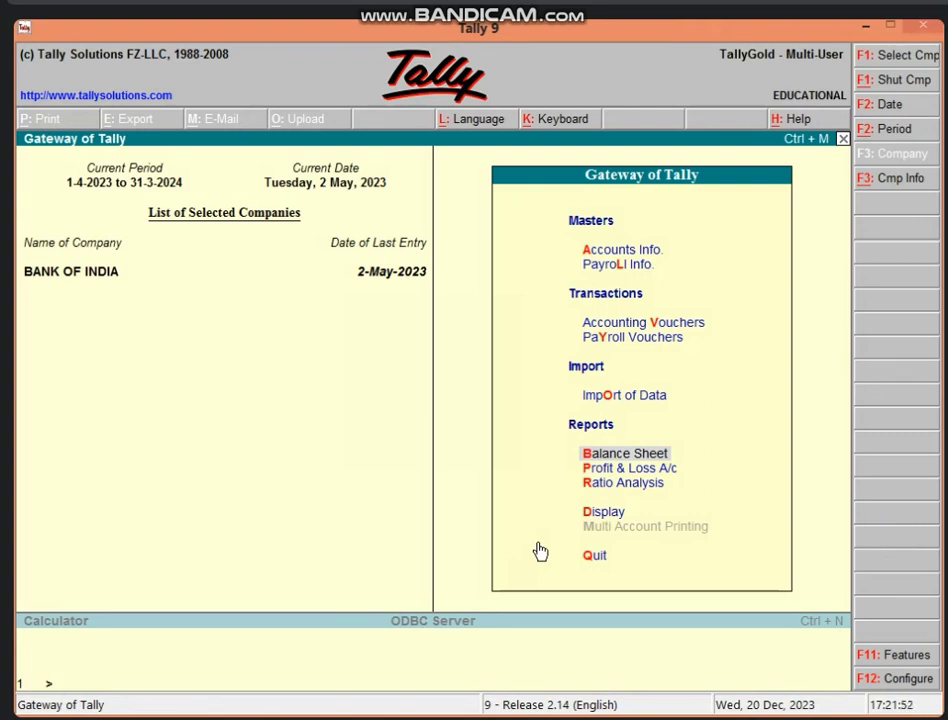
Delete the company BANK OF INDIA through company alteration
key(alt+F3)
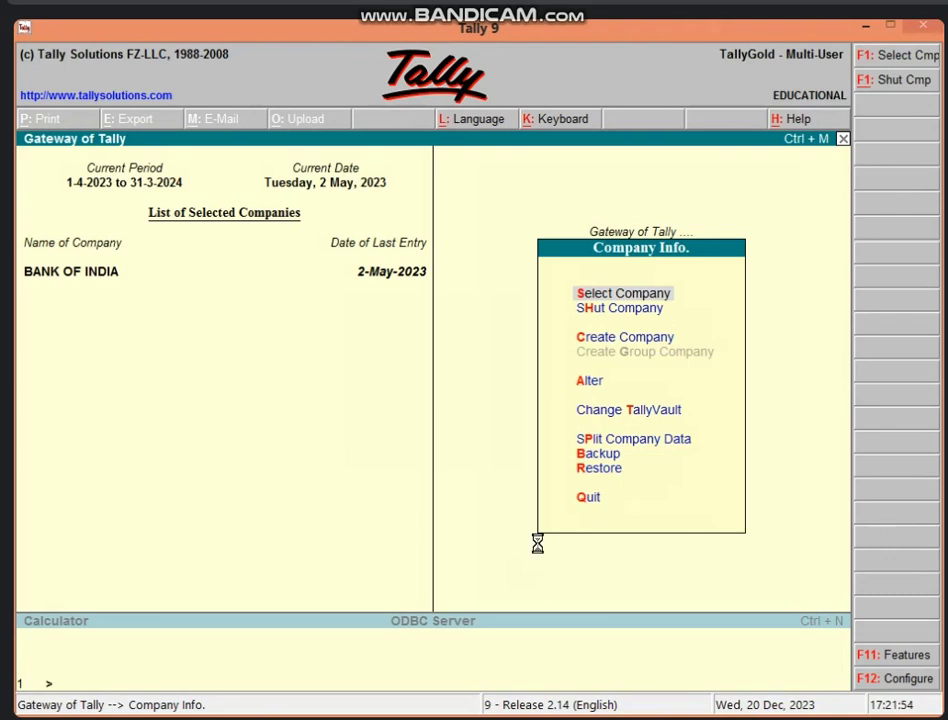
key(a)
key(Return)
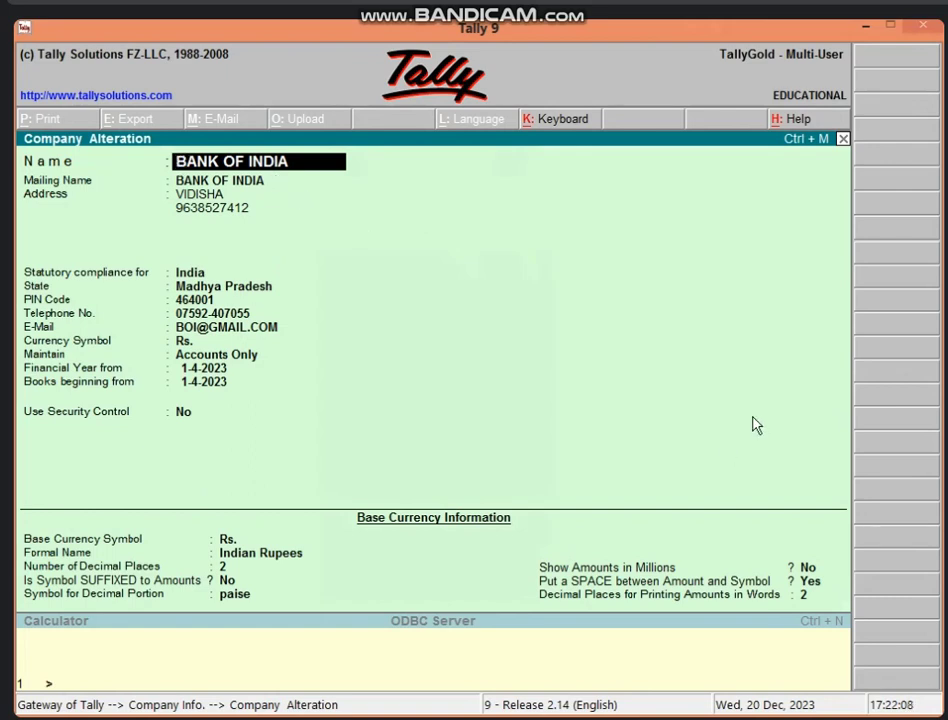
key(alt+d)
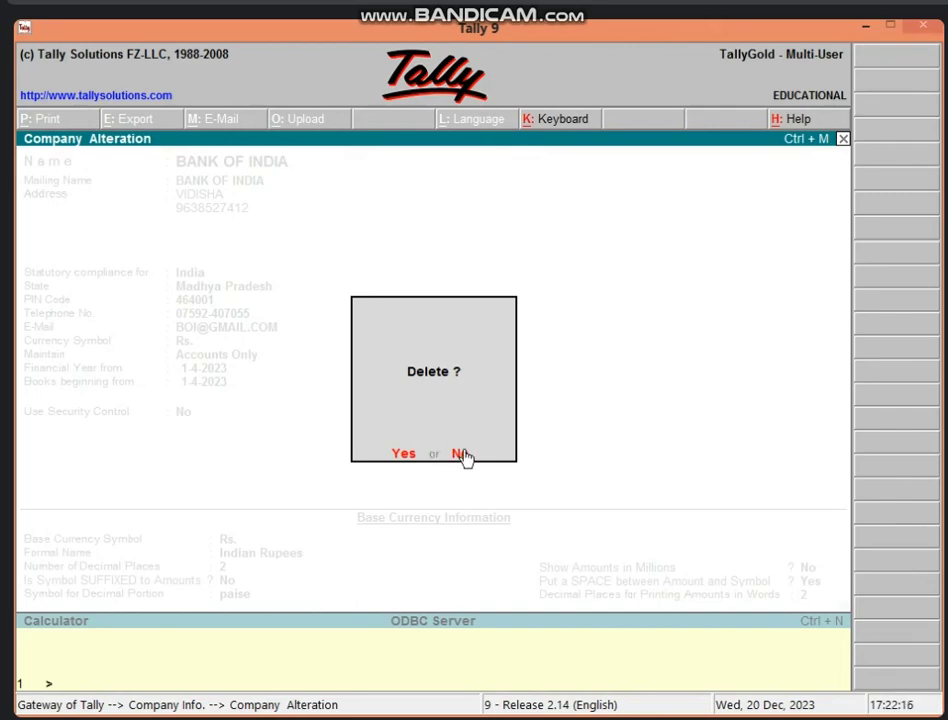
click(403, 456)
click(403, 456)
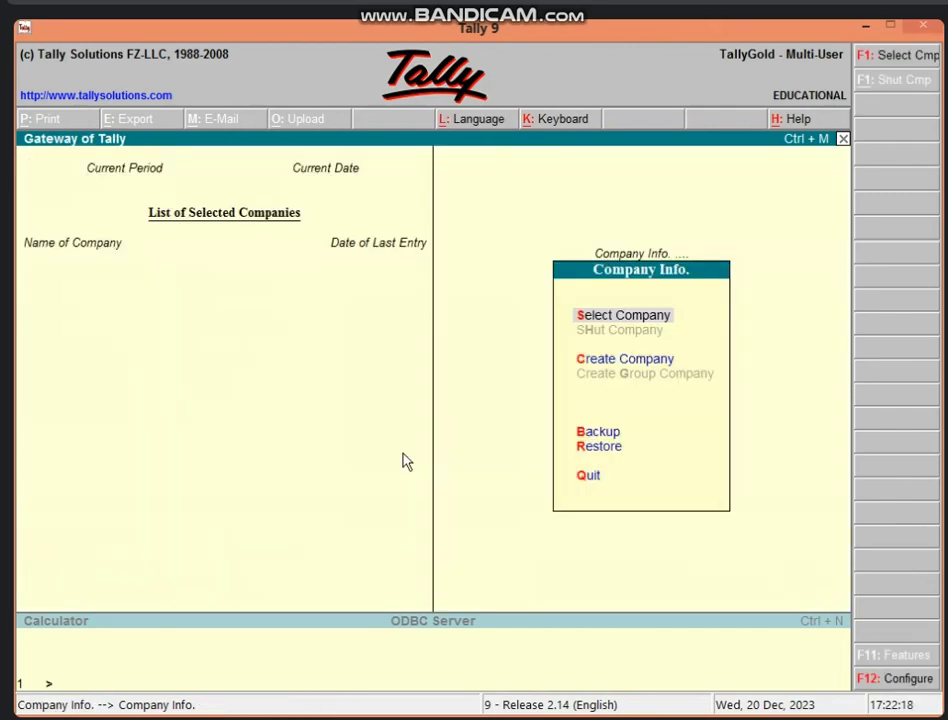
Look through the list of selectable companies in C:\Tally\Data for BANK OF INDIA and leave without loading any company
key(Return)
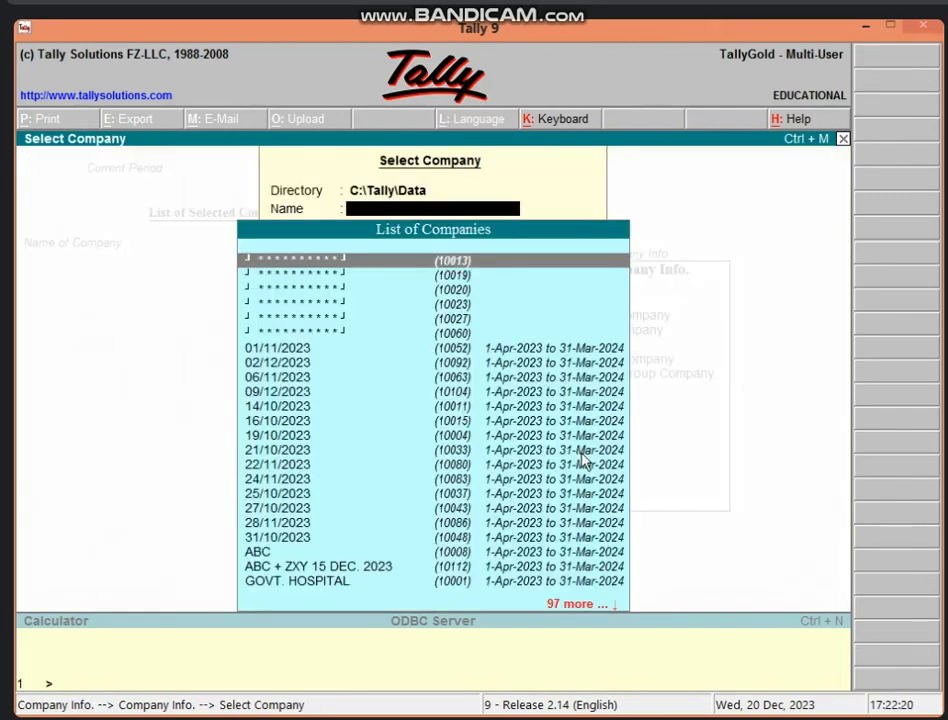
text(Ax)
key(BackSpace)
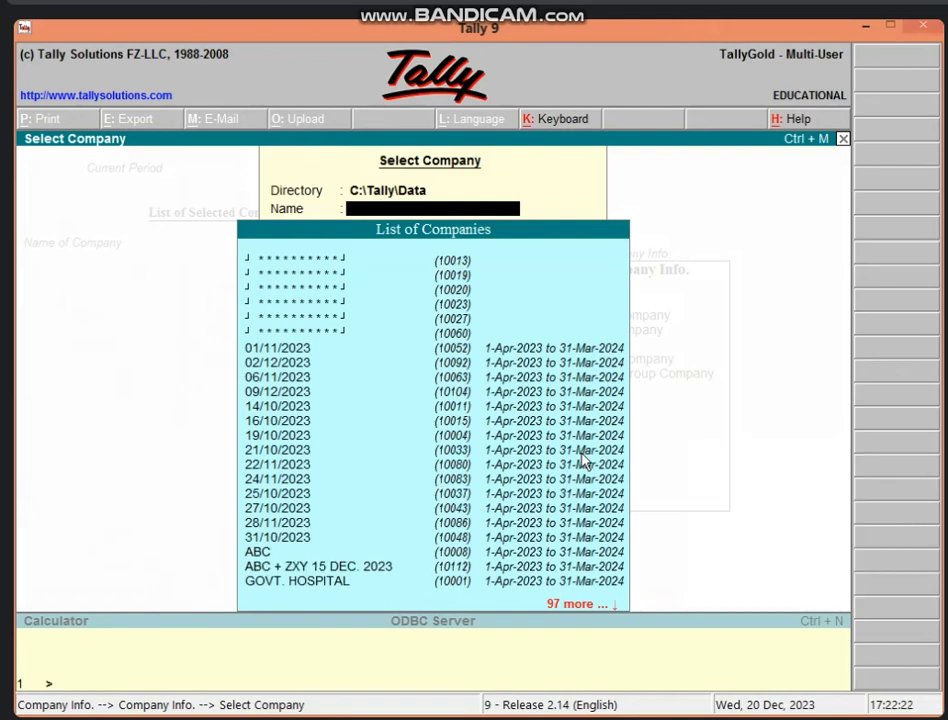
key(BackSpace)
key(Return)
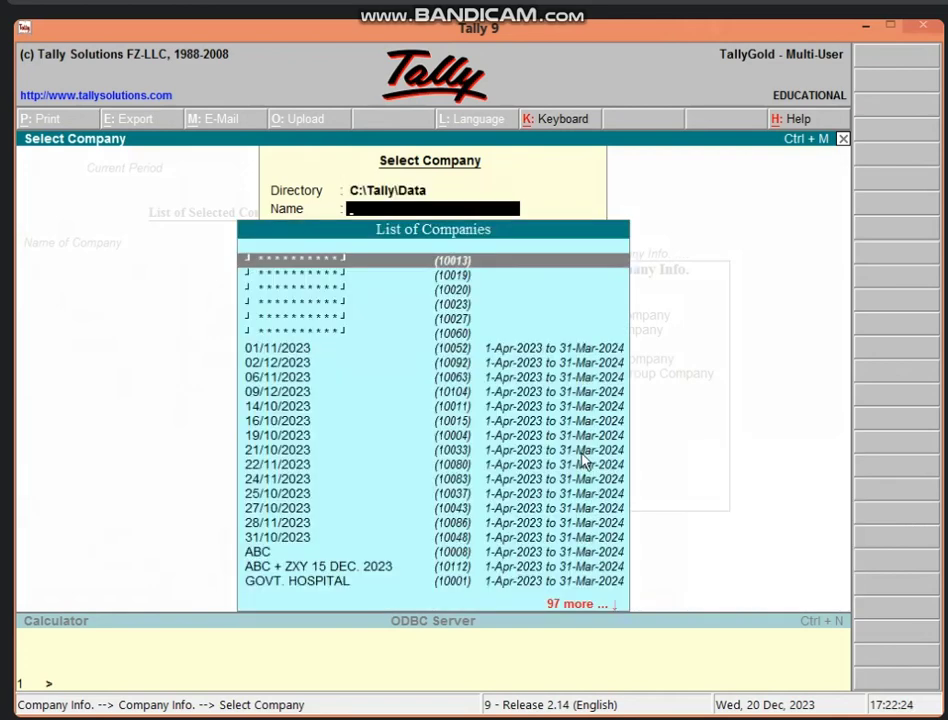
text(A=)
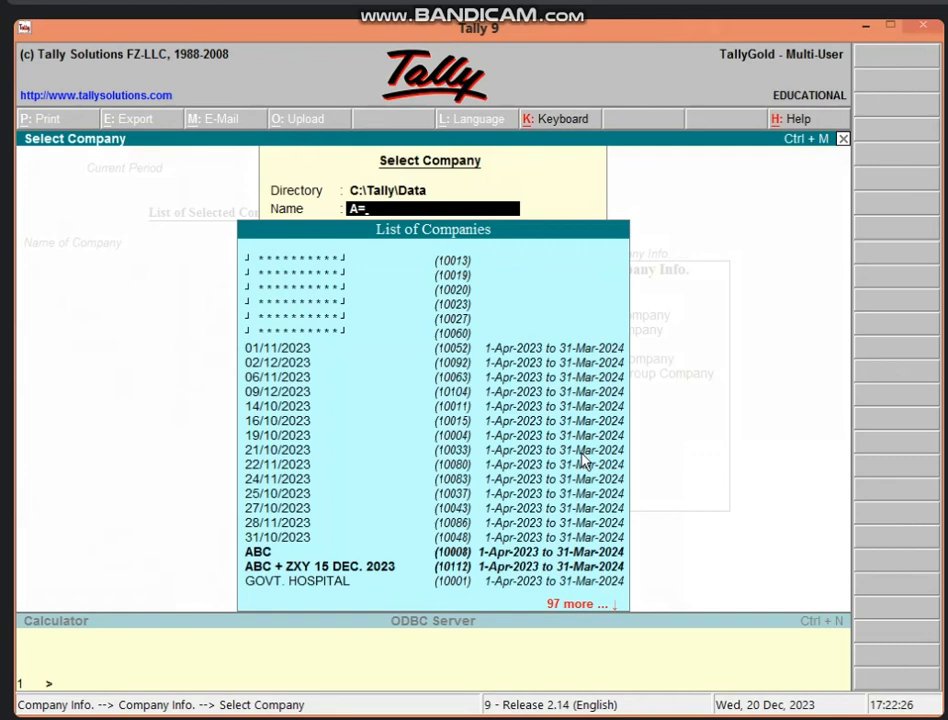
key(BackSpace)
key(BackSpace)
key(equal)
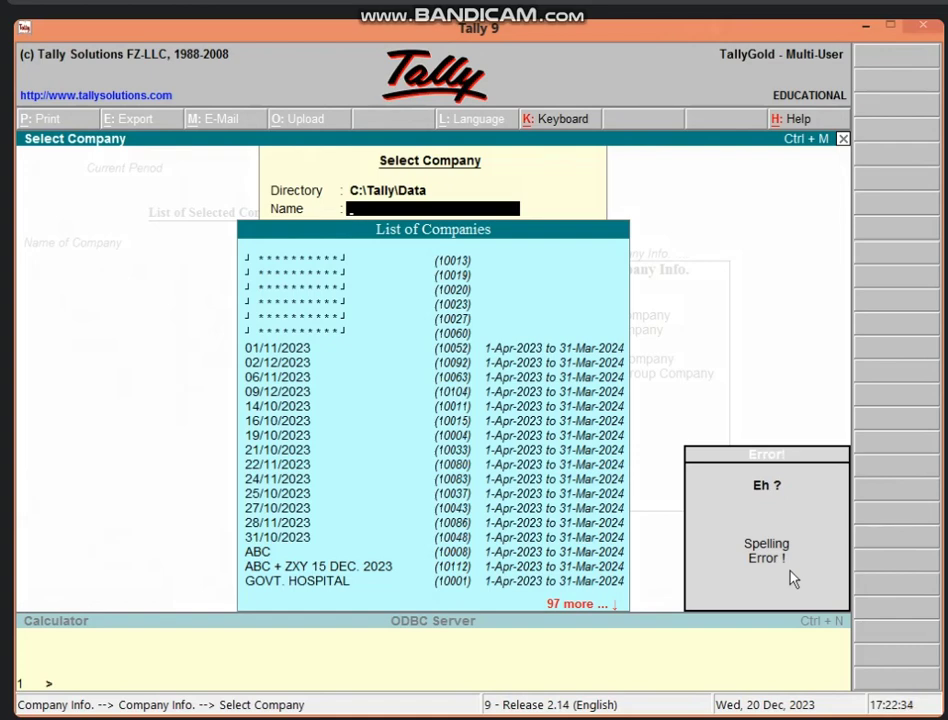
key(Escape)
key(Escape)
key(Escape)
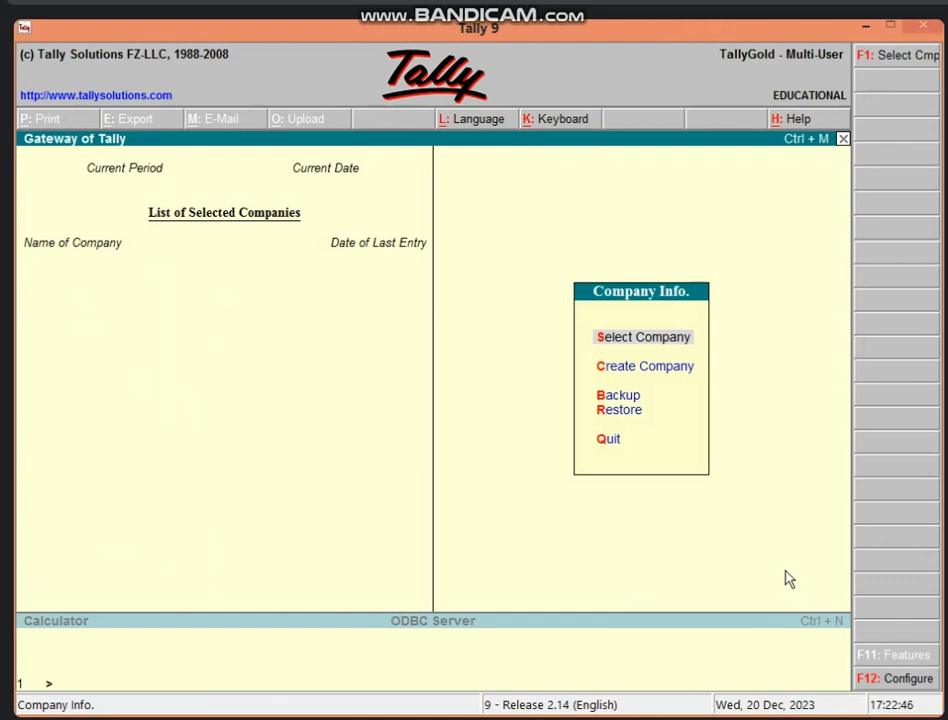
Restore the company BANK OF INDIA from the backup source H:/ NON BUSINESS TALLY to the destination C:\Tally\Data
click(624, 418)
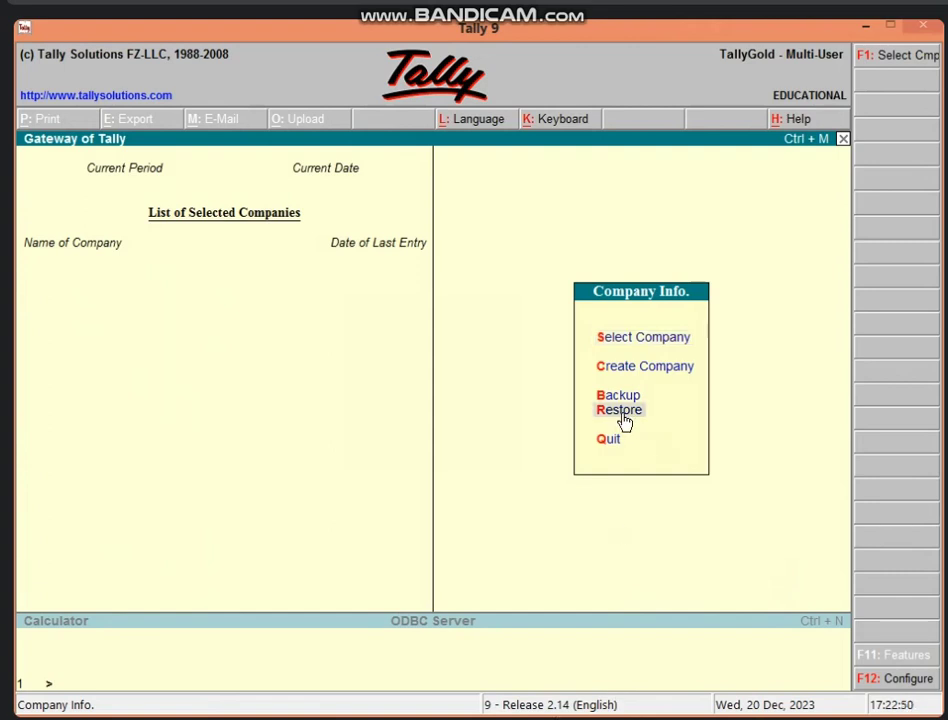
click(622, 419)
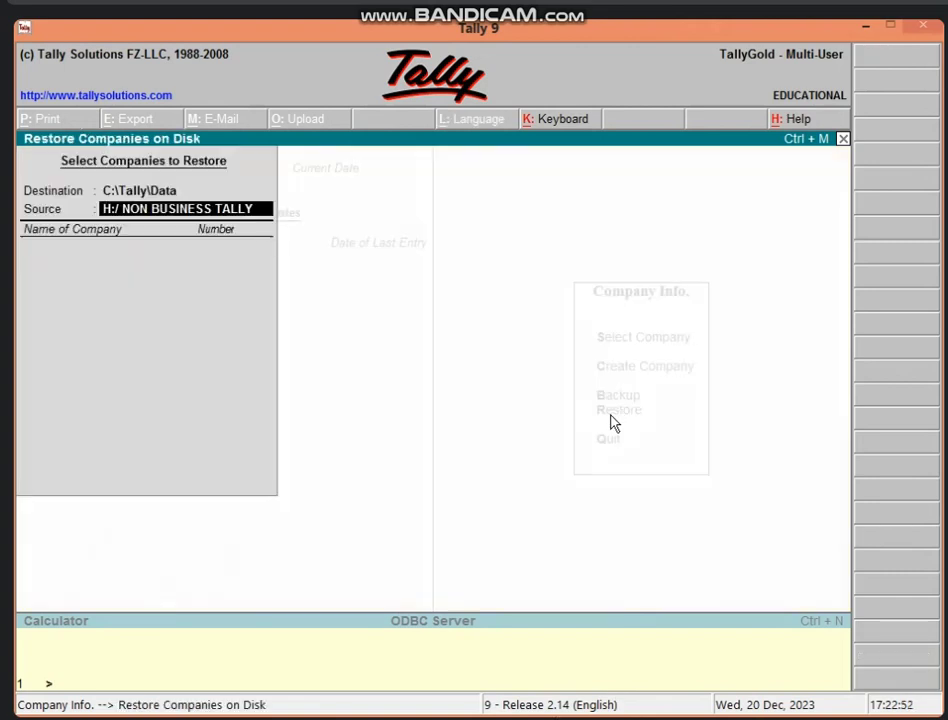
click(102, 190)
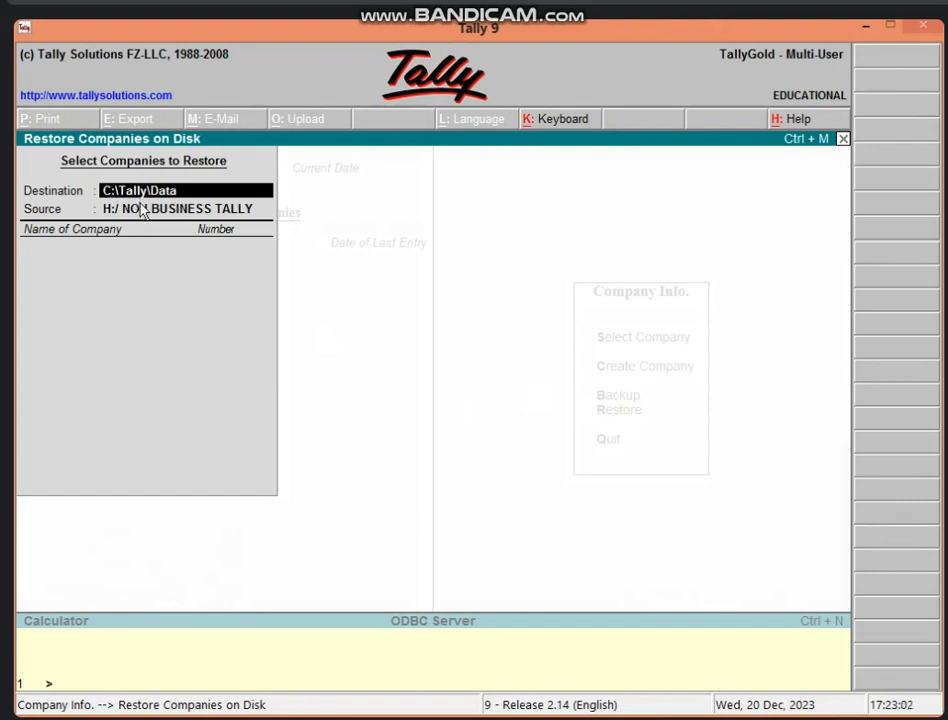
click(128, 212)
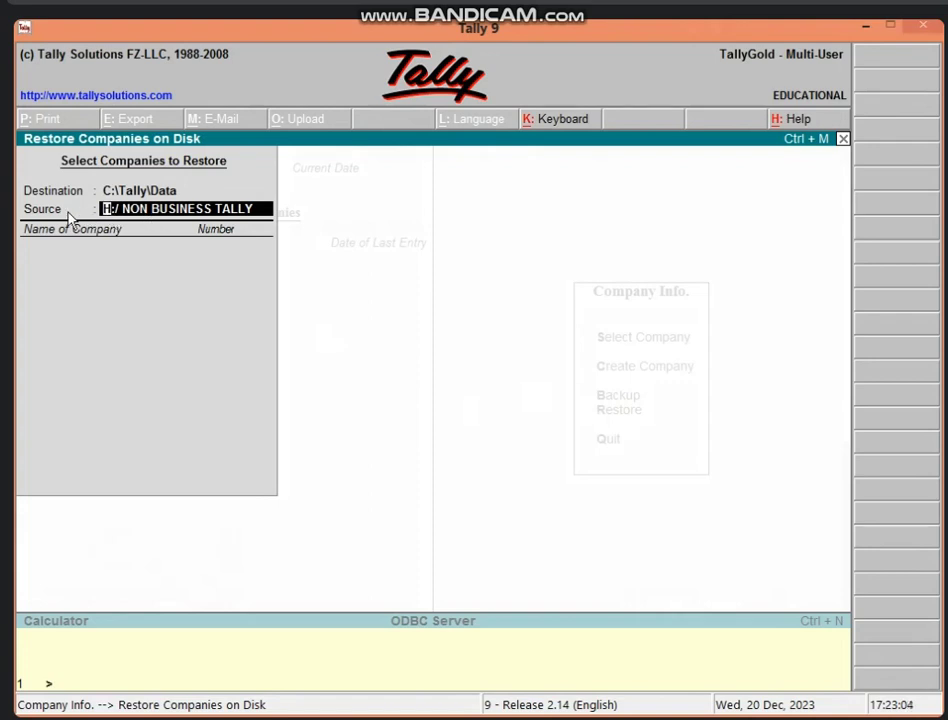
click(148, 192)
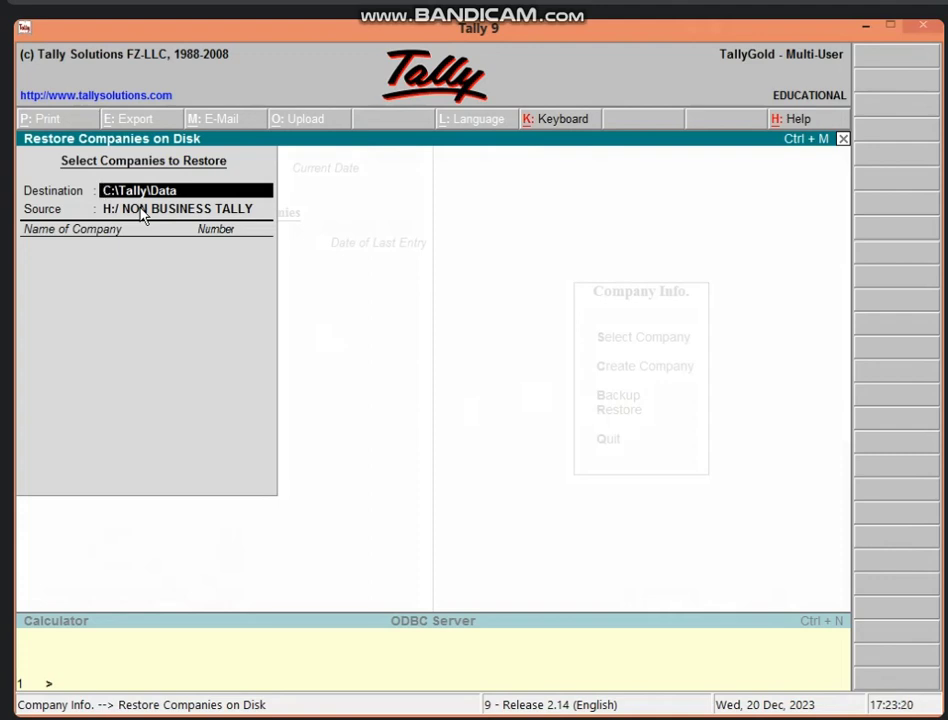
key(Return)
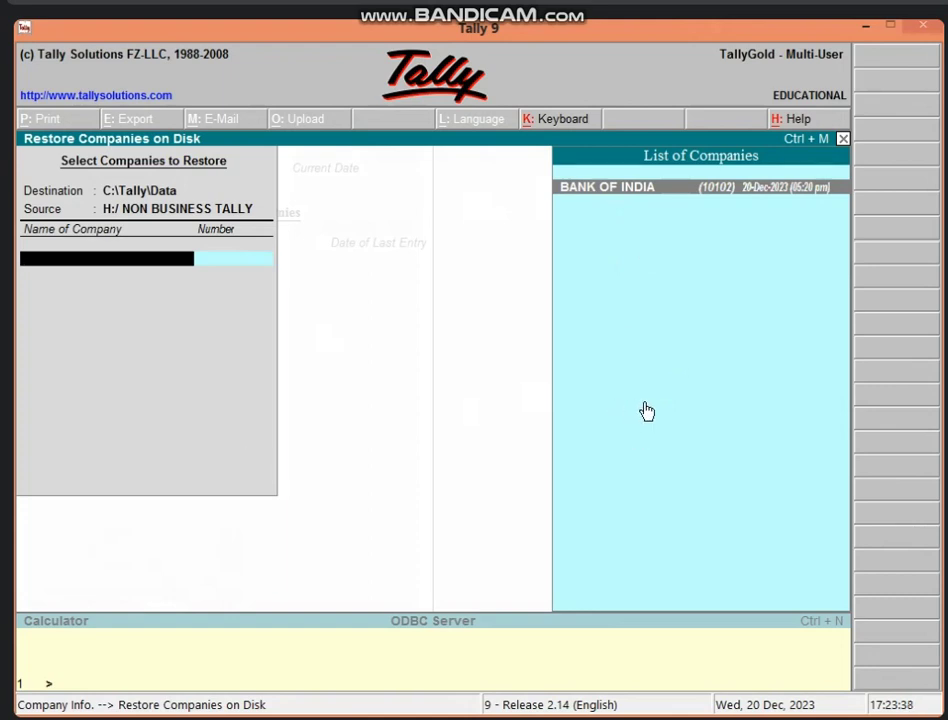
key(Return)
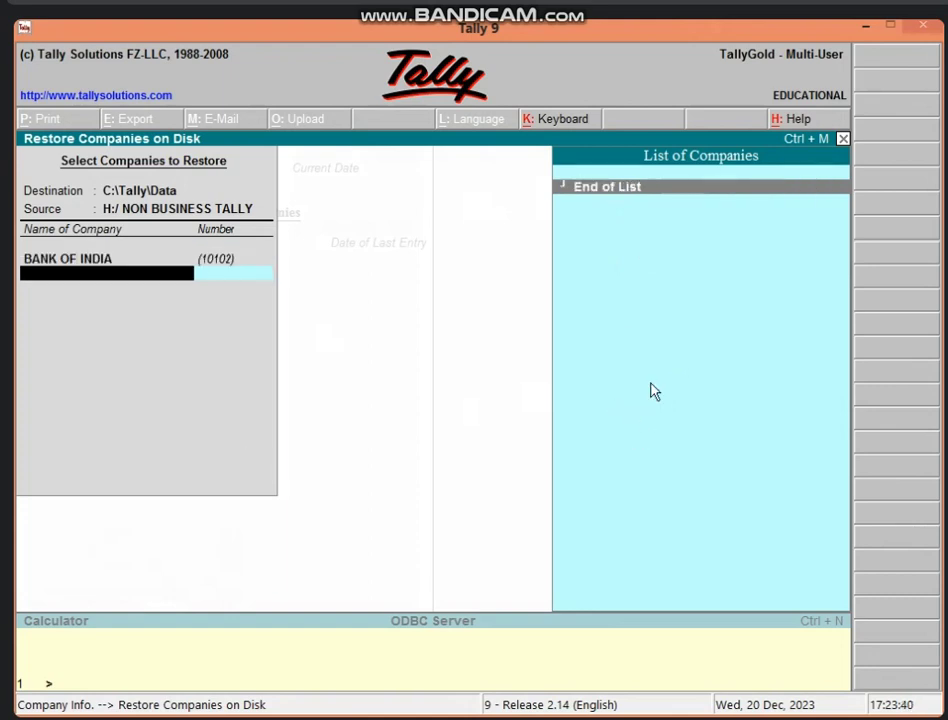
key(Return)
key(Return)
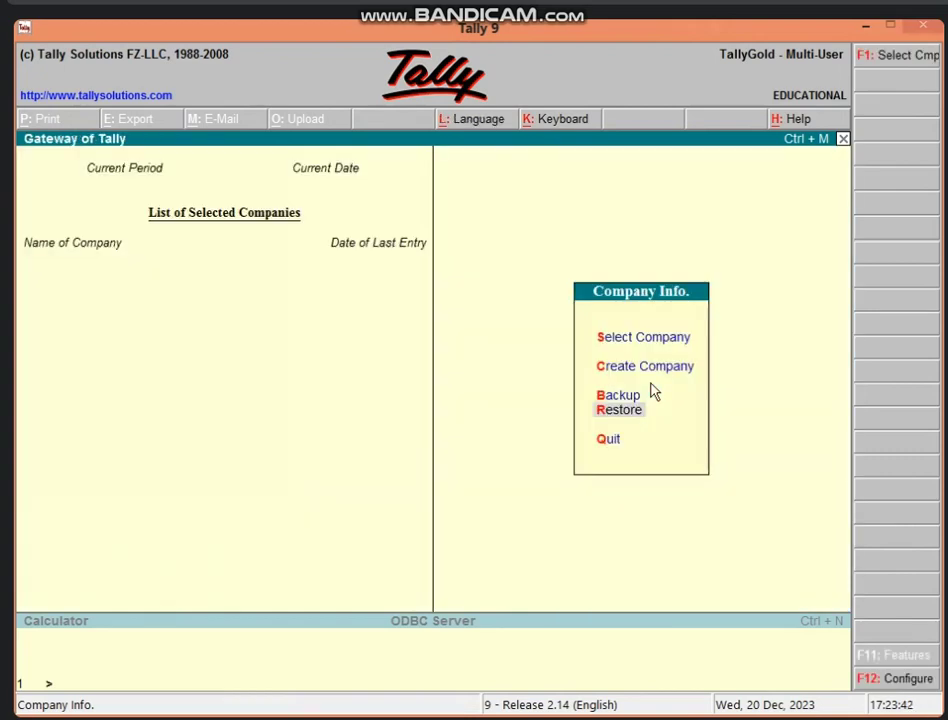
Load the restored company BANK OF INDIA and open its balance sheet
text(s)
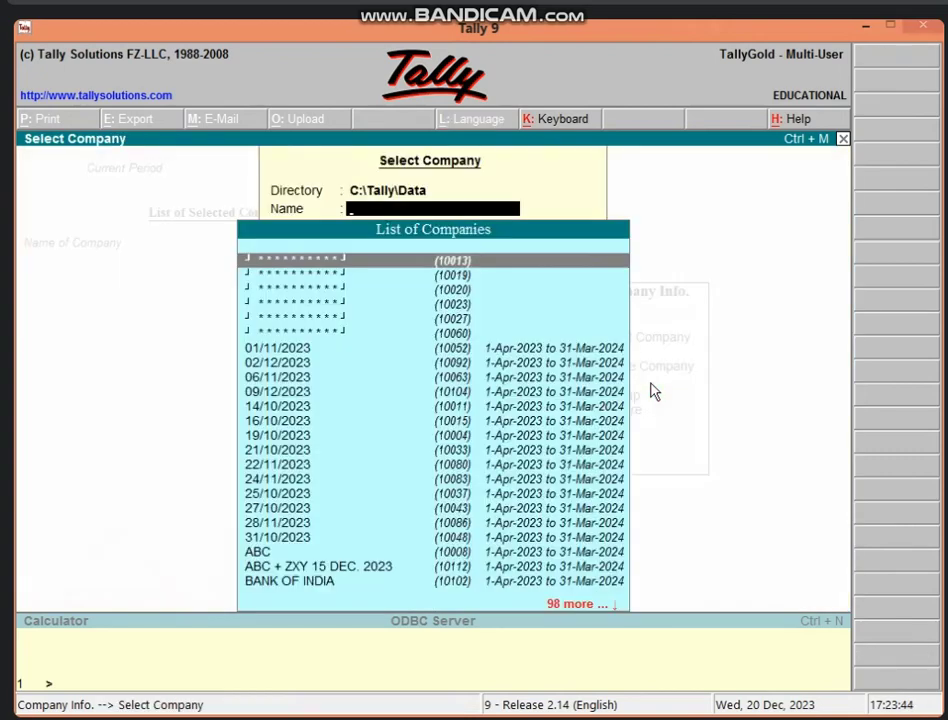
text(B)
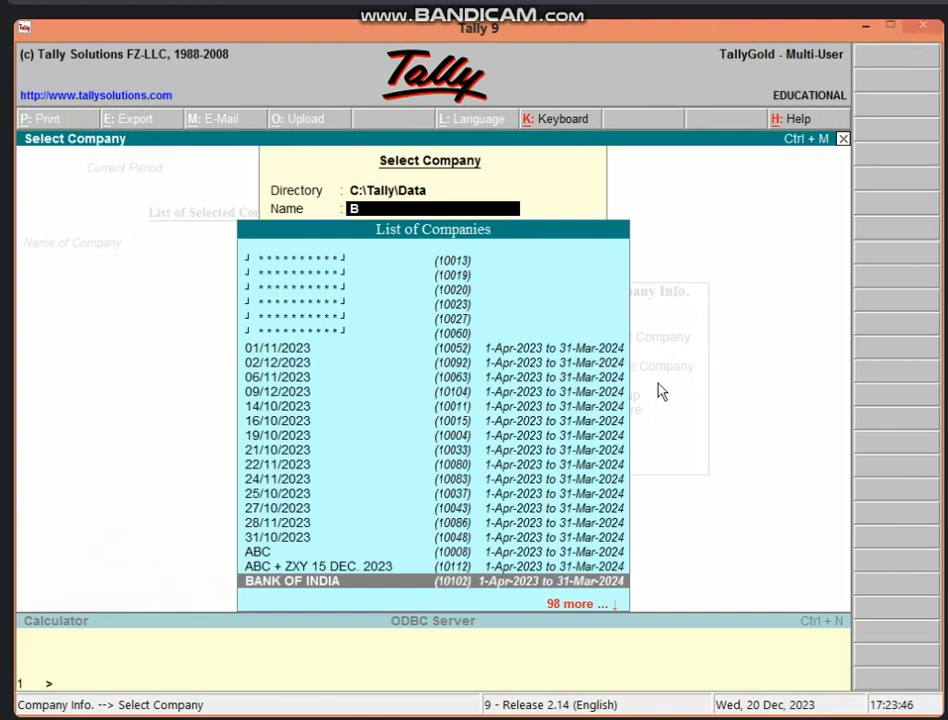
key(Return)
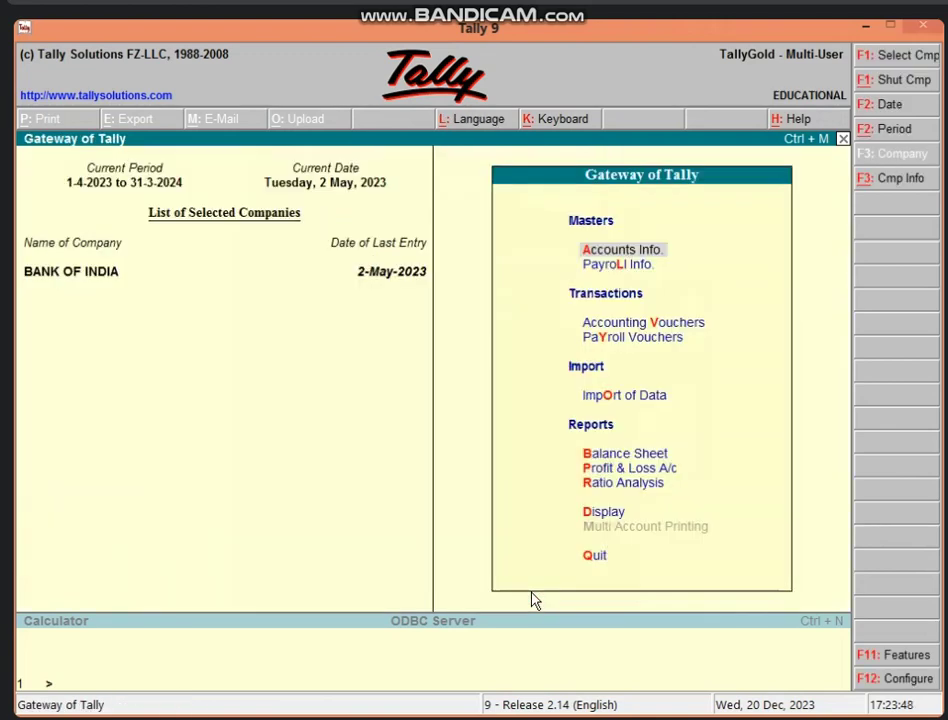
key(b)
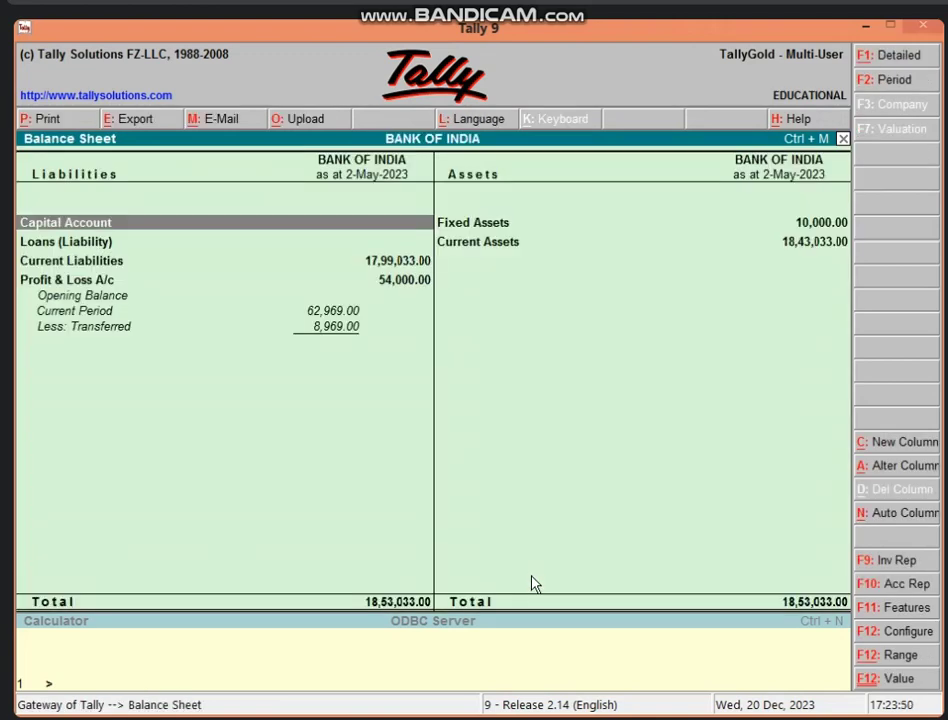